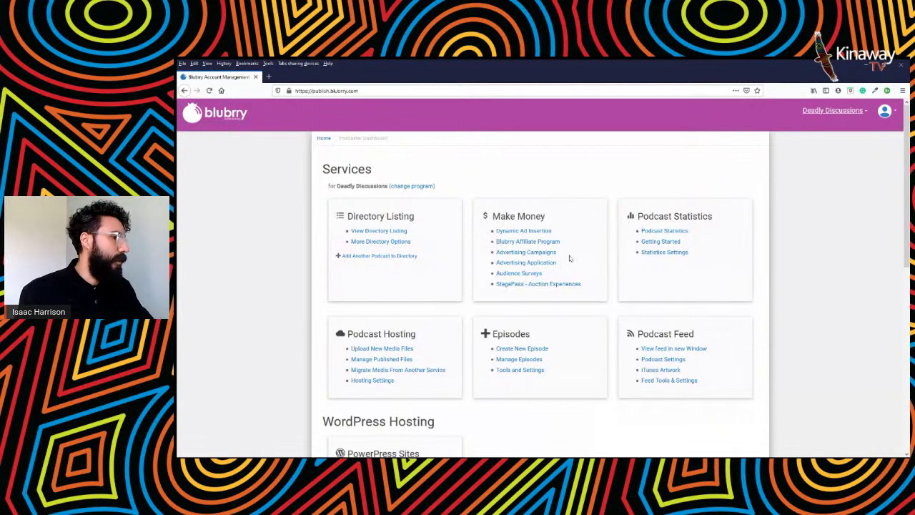
Step: Look over the podcaster dashboard's services and distribution sections and start creating a new episode
scroll(579, 250, down, 2)
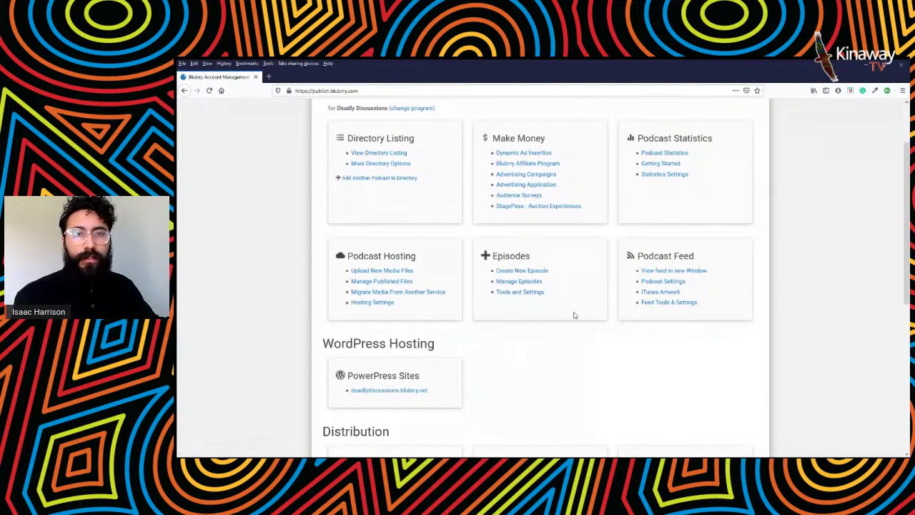
scroll(573, 315, down, 4)
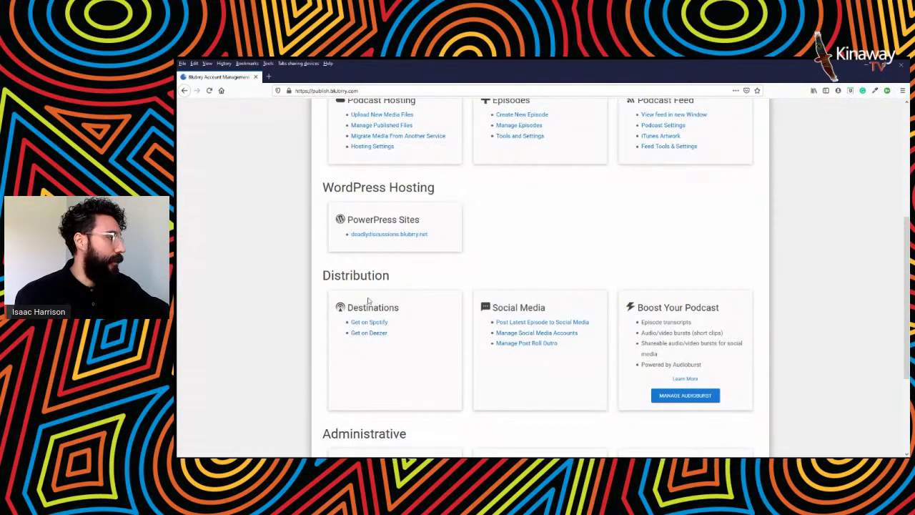
scroll(602, 260, up, 6)
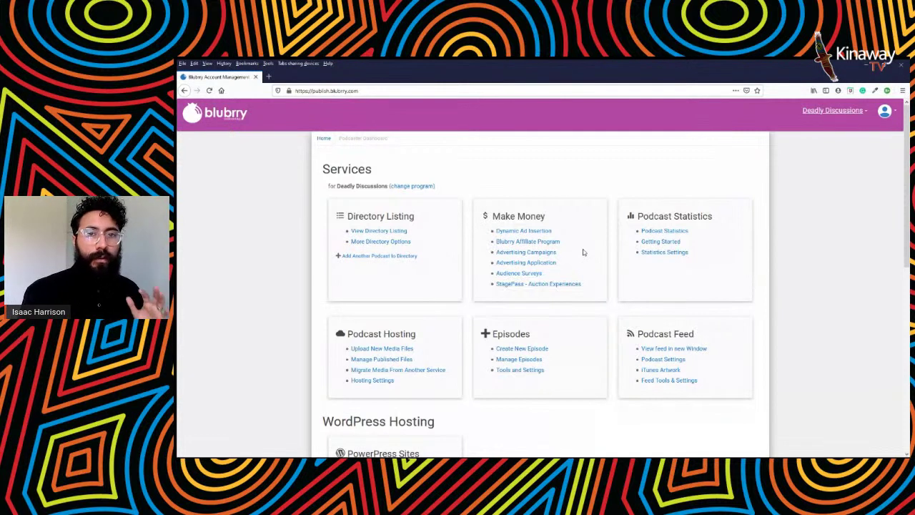
scroll(526, 284, down, 1)
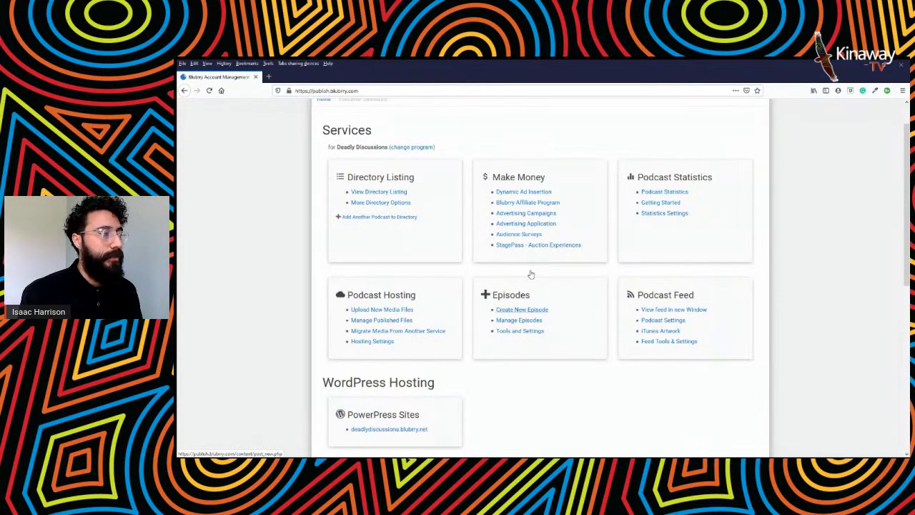
click(521, 309)
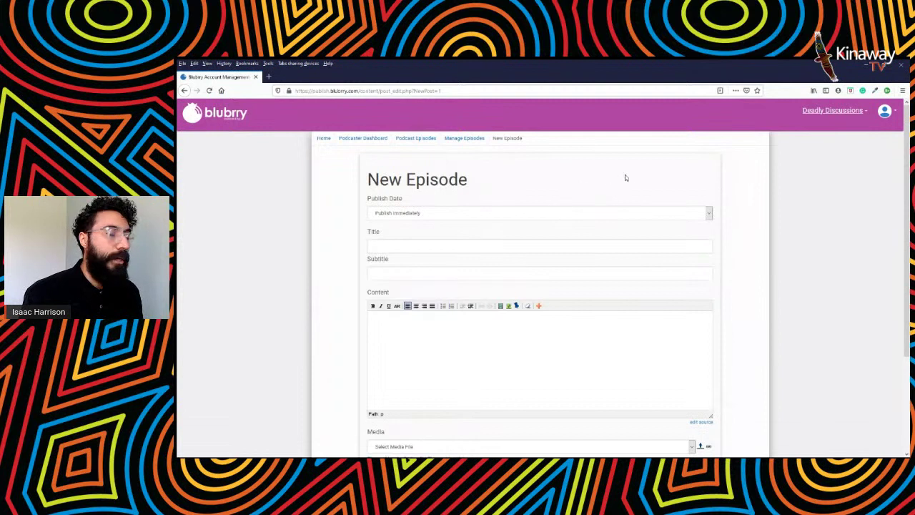
Step: Title the episode "Blak don't Crack" and set the subtitle to the guest's full name followed by "- Darkies Design/Supply Aus"
key(Tab)
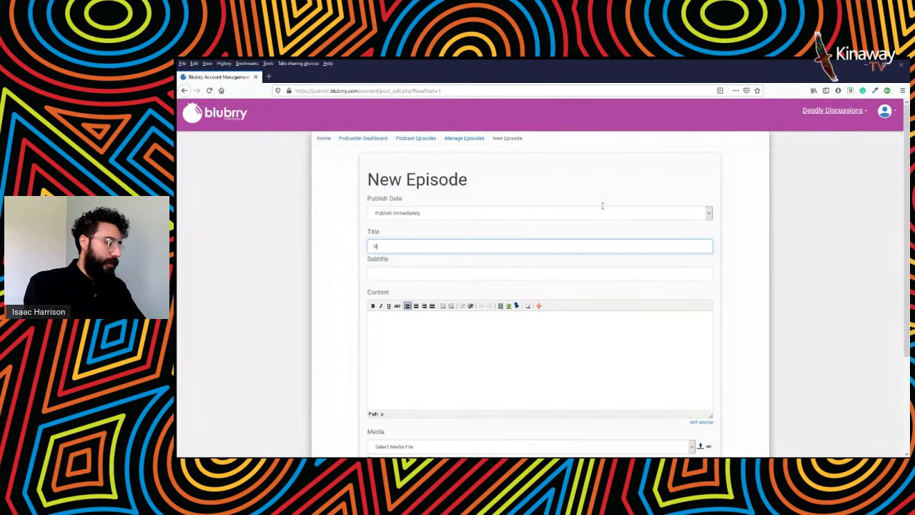
text(Blak don't Crack)
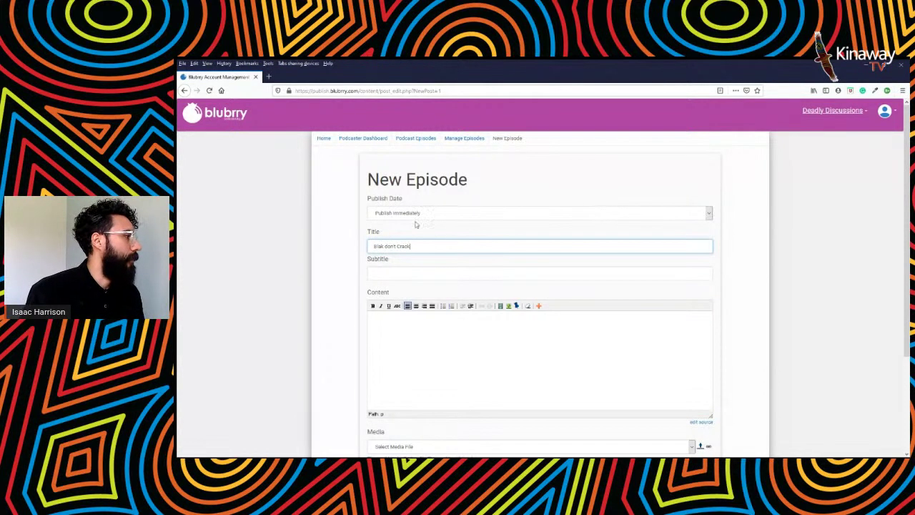
key(Tab)
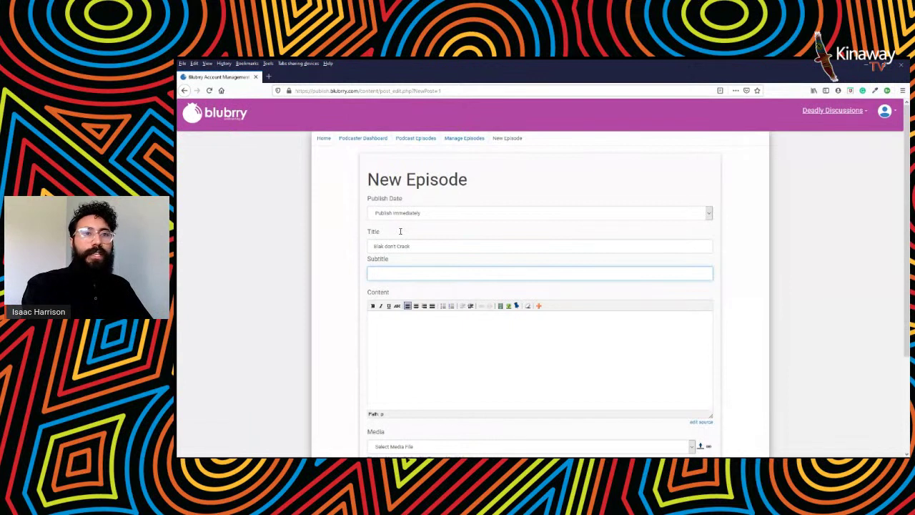
text(Dion Devow)
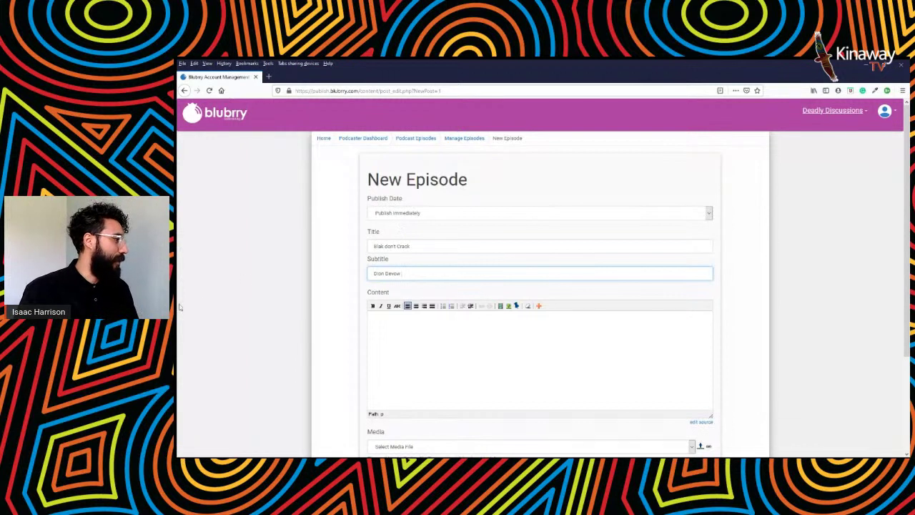
text(- Darkies Desi)
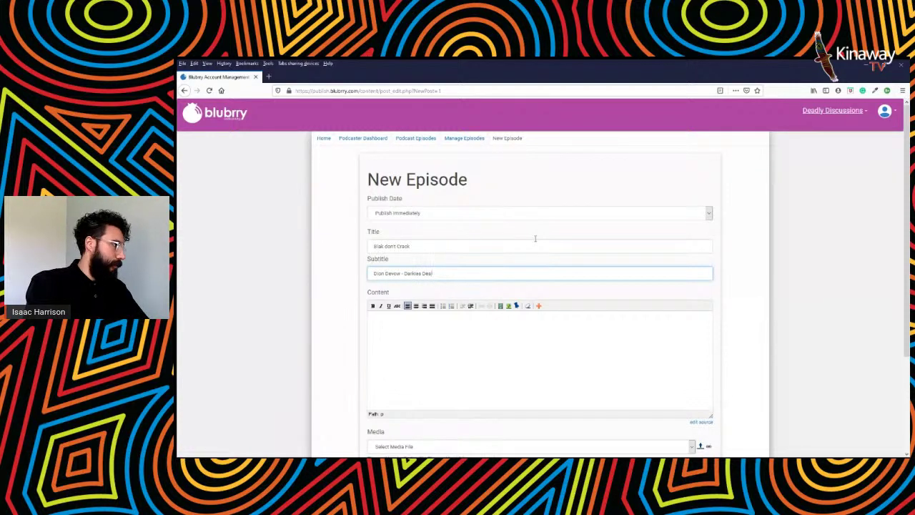
text(gn/Supply Aus)
key(Tab)
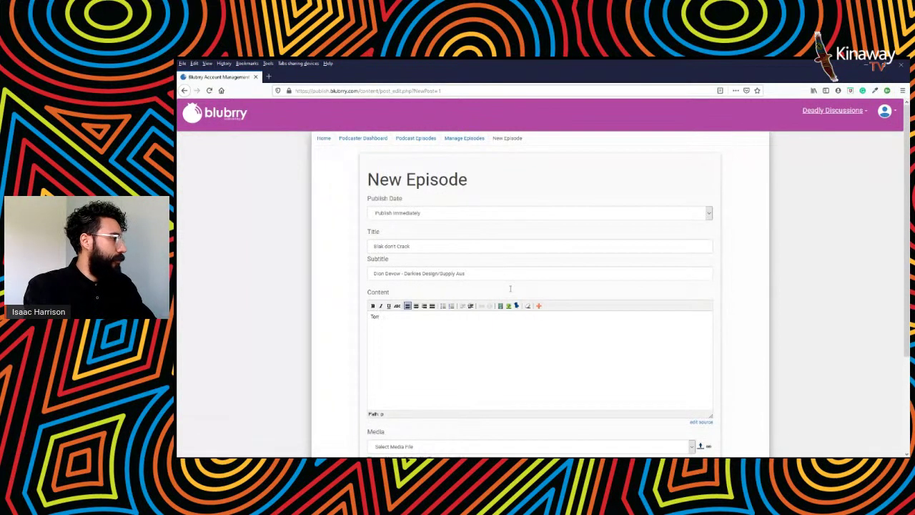
text(Strait who grew up on)
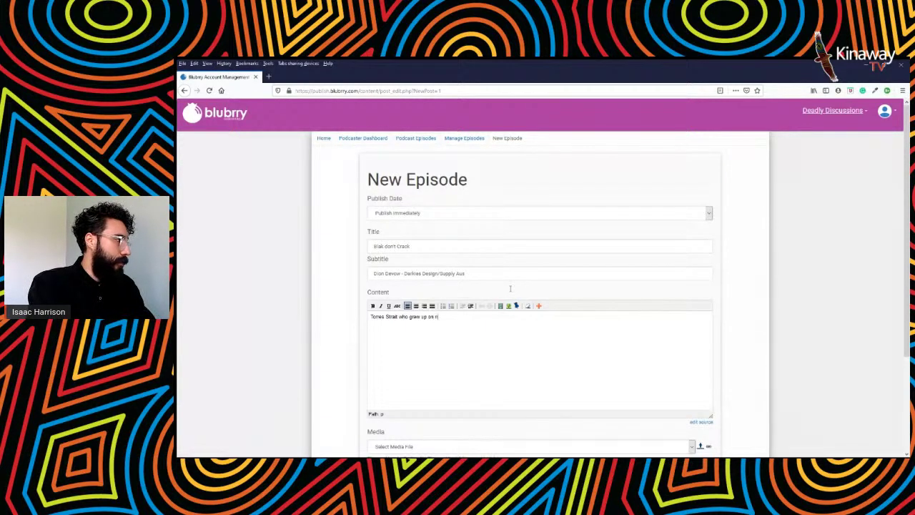
text( an)
text( islander)
text( w)
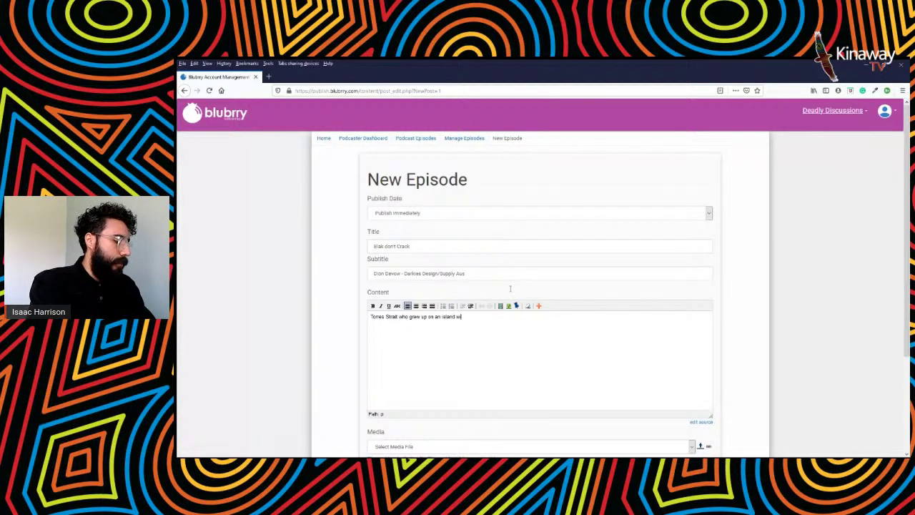
text(ih no powe)
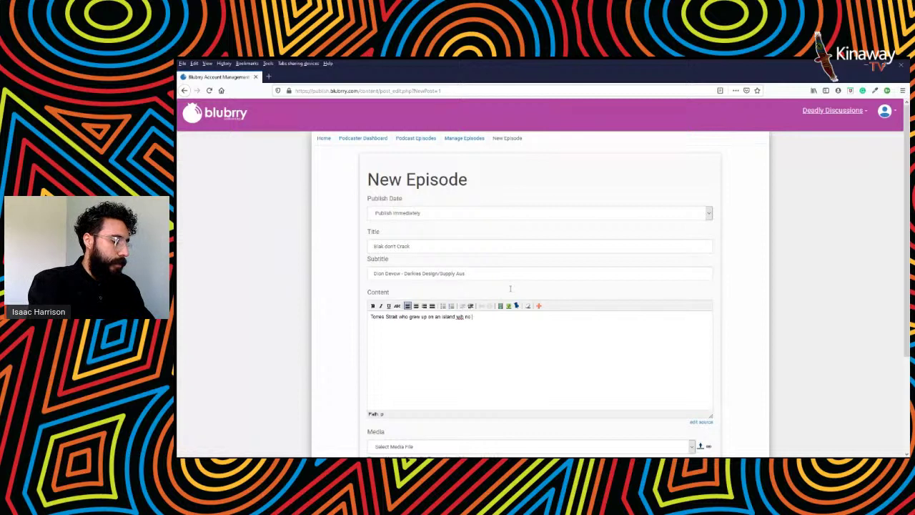
text(dres)
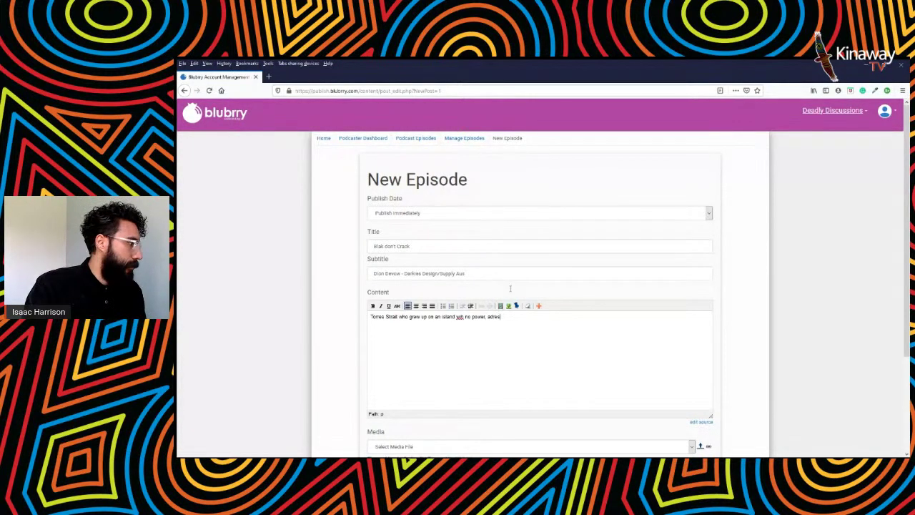
key(BackSpace)
key(BackSpace)
key(BackSpace)
key(BackSpace)
key(BackSpace)
key(BackSpace)
key(BackSpace)
key(BackSpace)
key(BackSpace)
key(BackSpace)
key(BackSpace)
key(BackSpace)
key(BackSpace)
key(BackSpace)
key(BackSpace)
key(BackSpace)
key(BackSpace)
key(ctrl+a)
key(BackSpace)
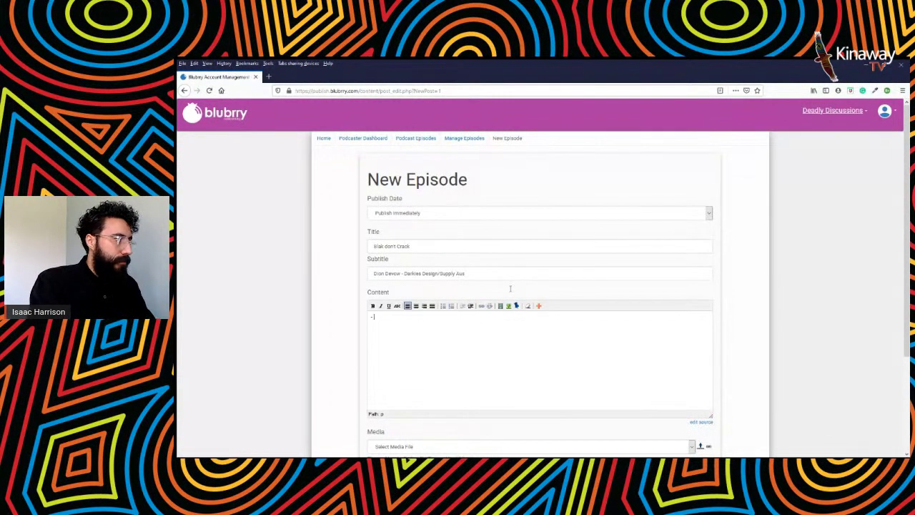
Step: Draft the episode content as dashed lines "Grew up on island", "Overcame racism" and "business failed first year", and clear all of it
text(- Gre)
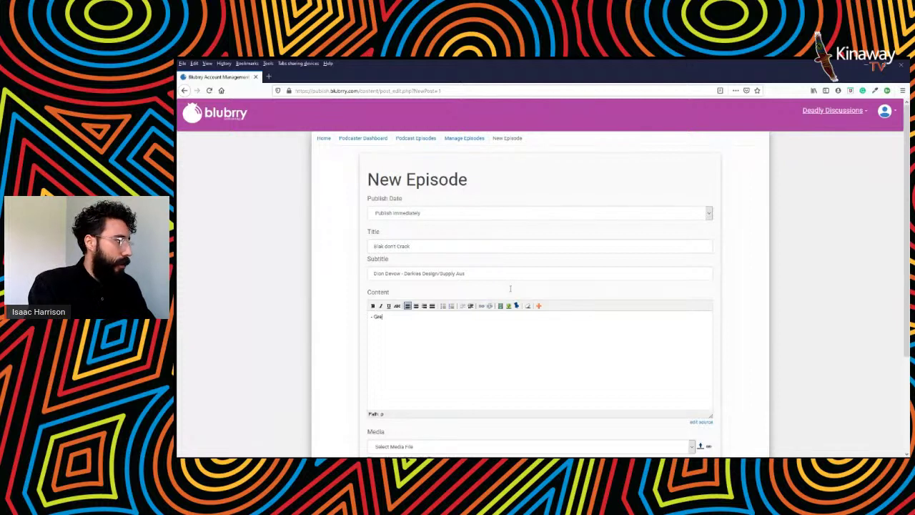
text(w up on island)
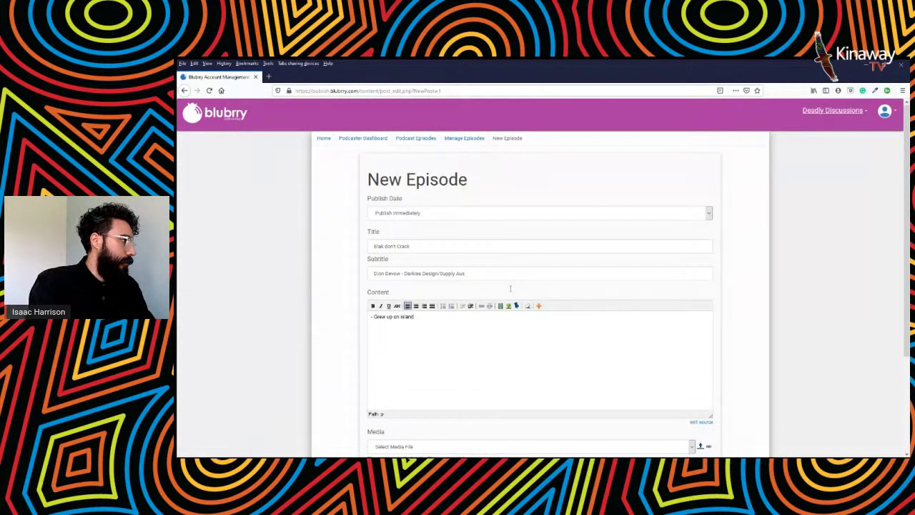
key(Return)
text(- Overcame racis)
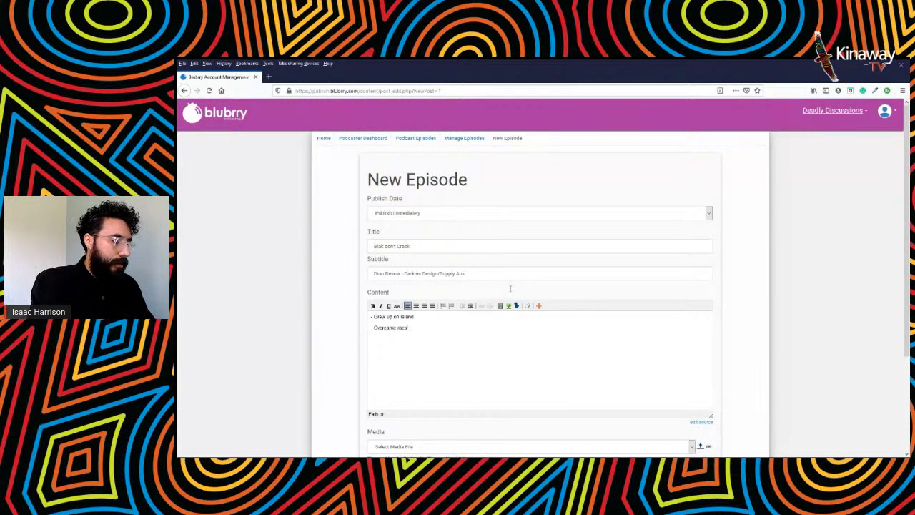
text(m)
key(Return)
text(- business )
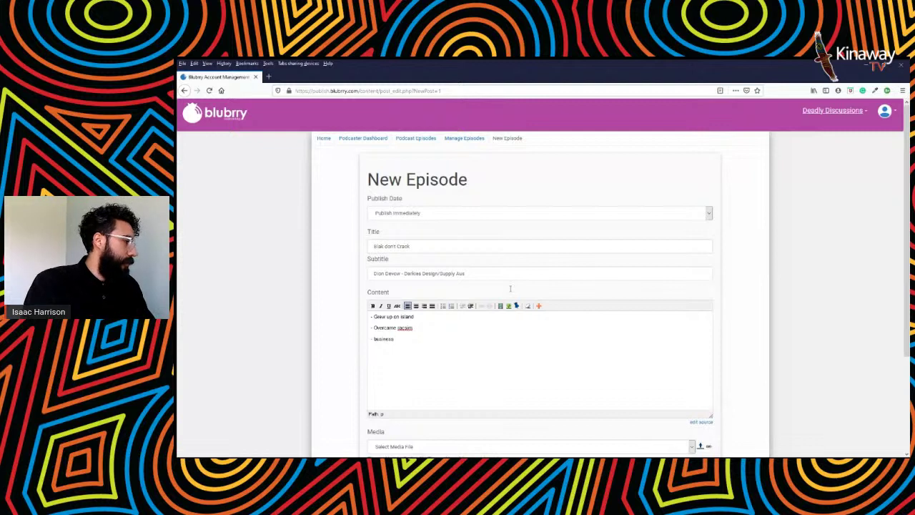
text(failed first year)
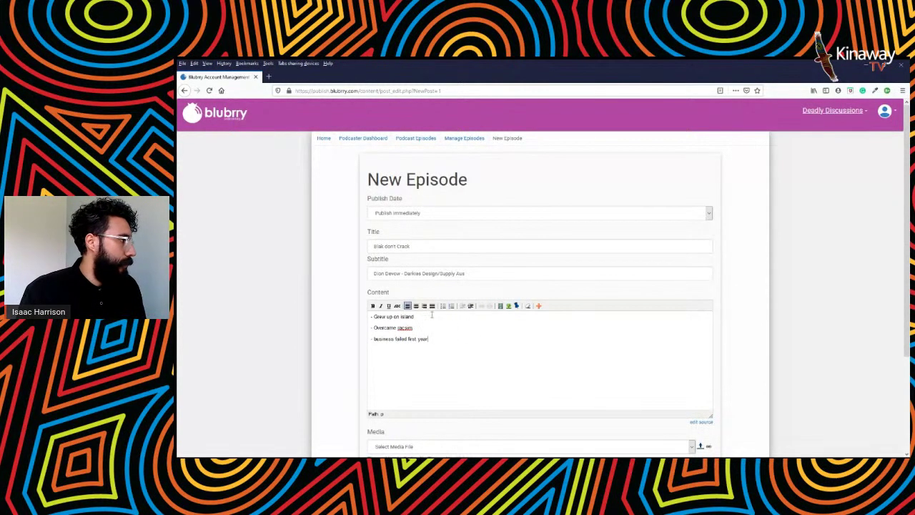
key(ctrl+a)
key(BackSpace)
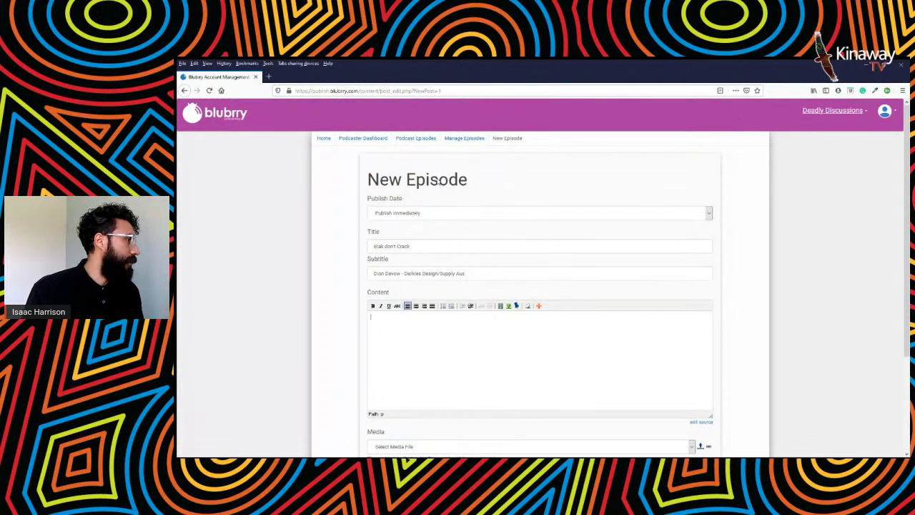
Step: Review the new episode form's media, iTunes and publishing options, and close the browser window without publishing
scroll(416, 279, down, 3)
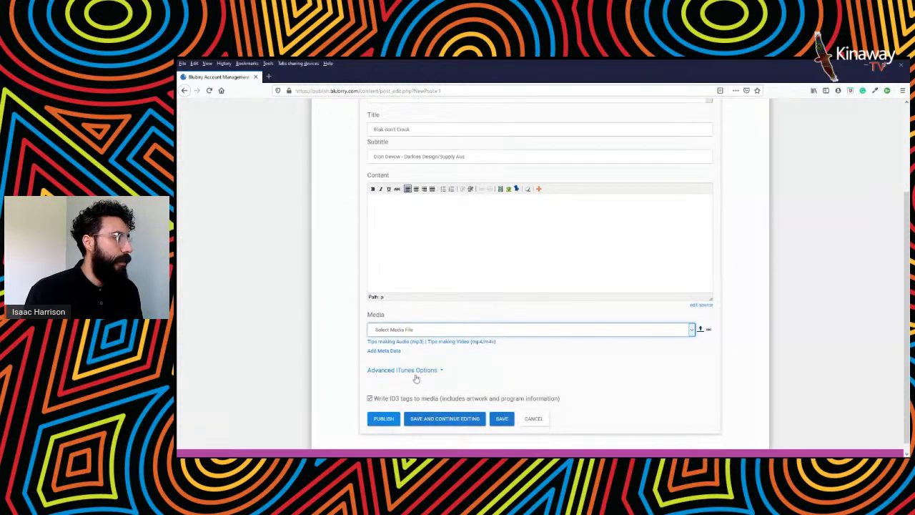
scroll(733, 251, up, 3)
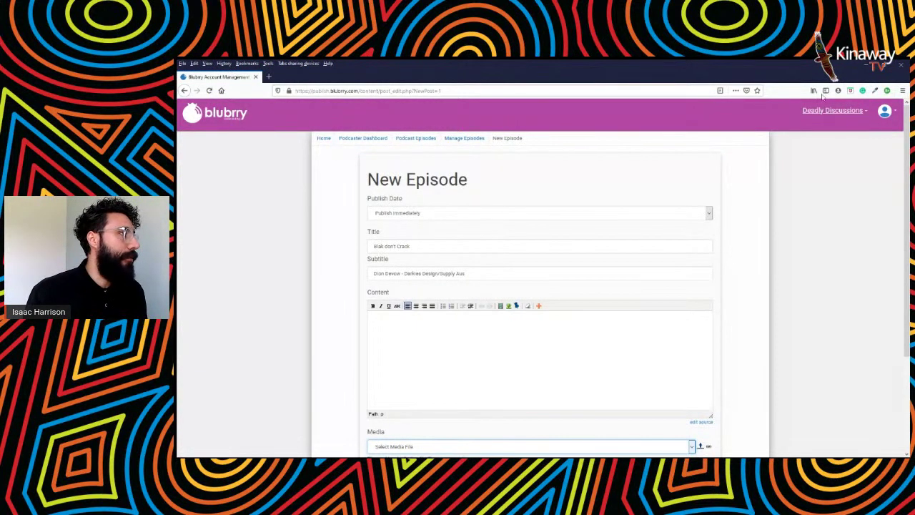
scroll(746, 230, down, 2)
scroll(761, 171, up, 2)
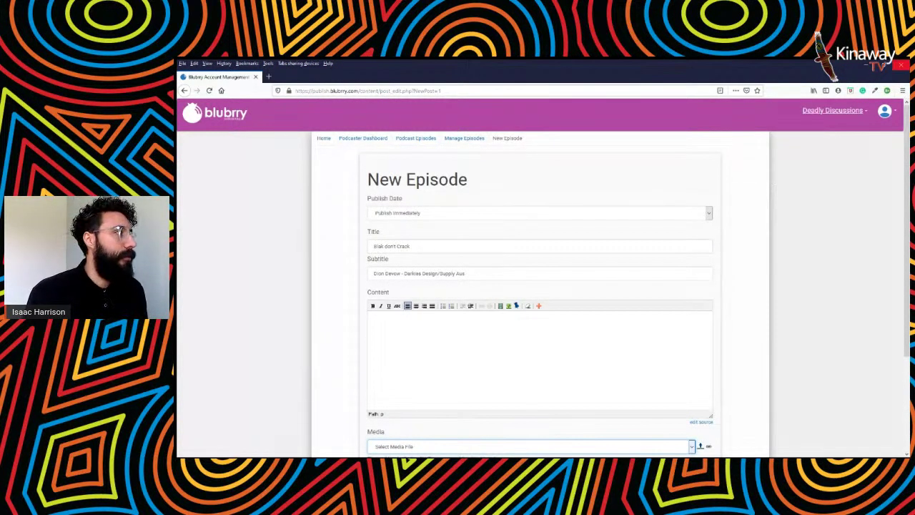
click(900, 64)
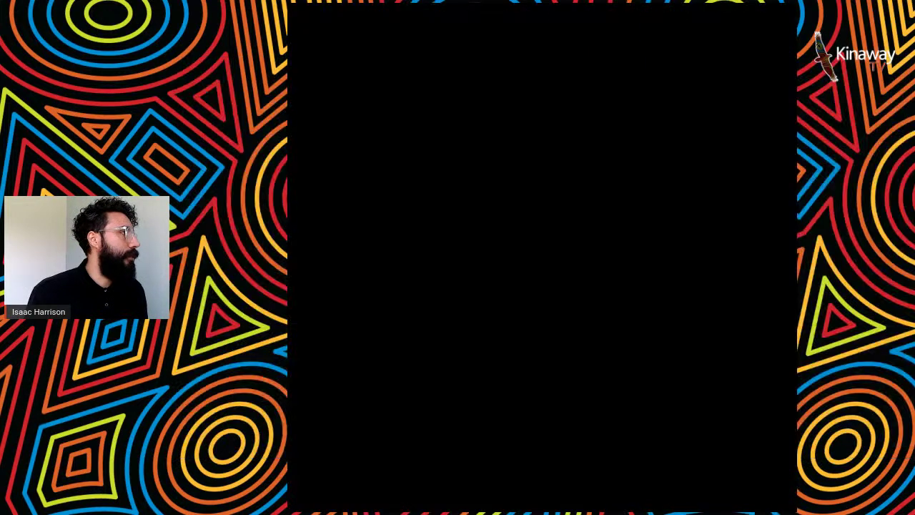